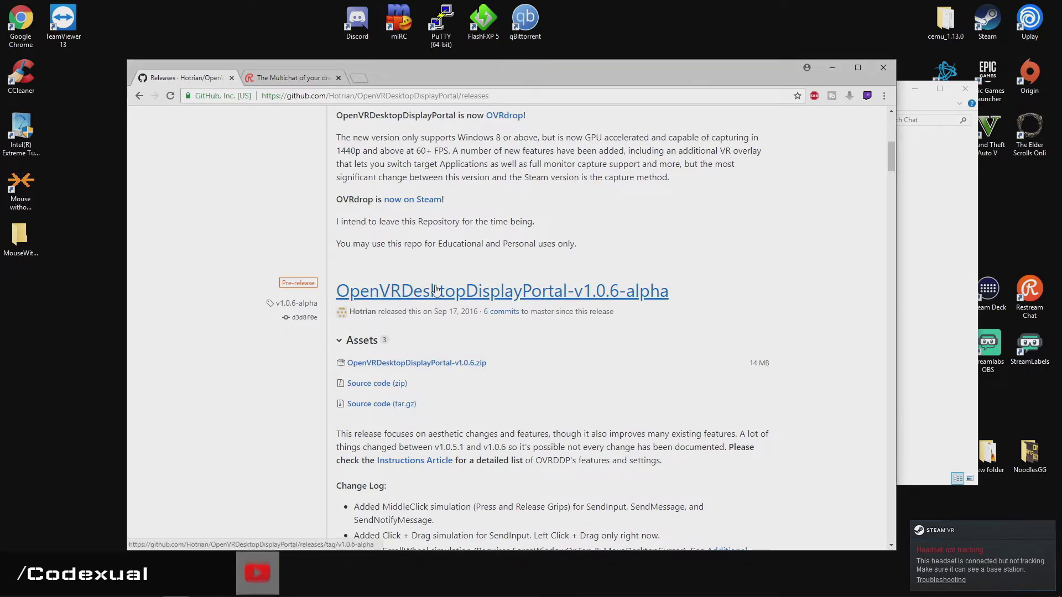
- Look at the Restream Chat and OpenVRDesktopDisplayPortal release pages, shifting the browser window right
click(278, 75)
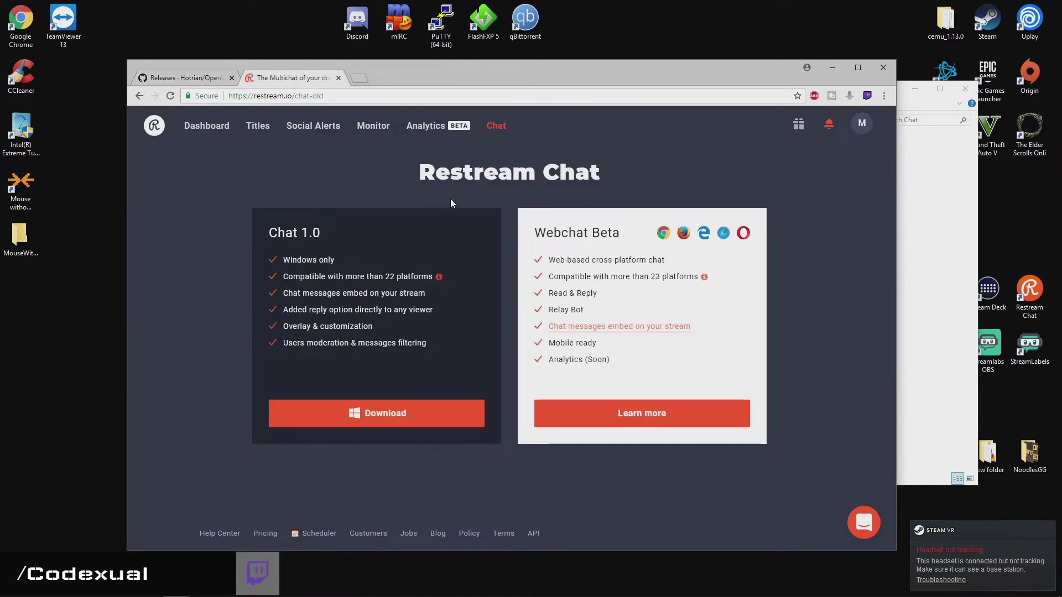
click(180, 75)
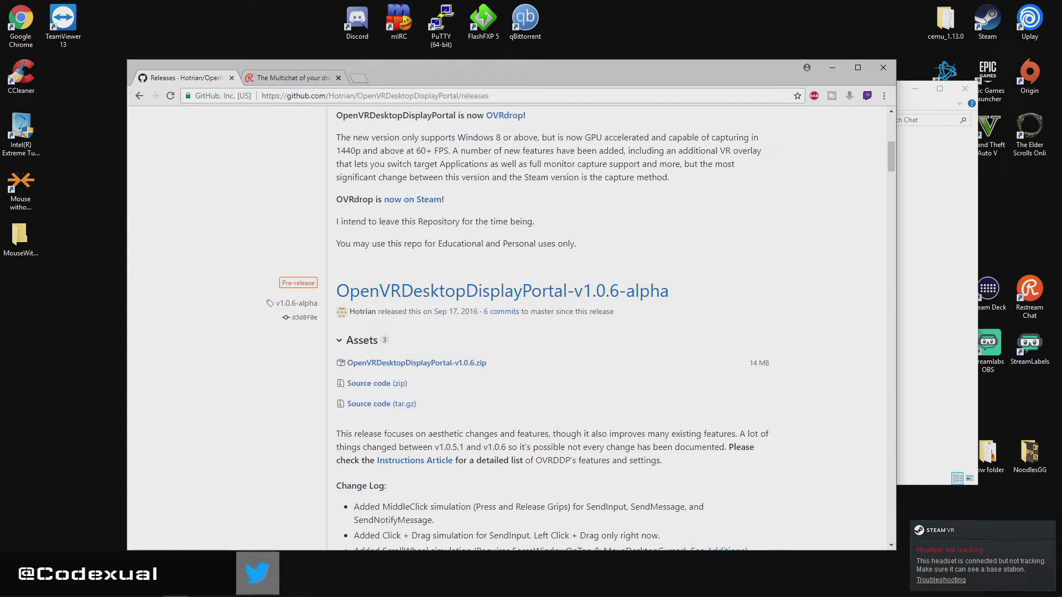
drag(471, 61, 491, 55)
scroll(472, 190, up, 7)
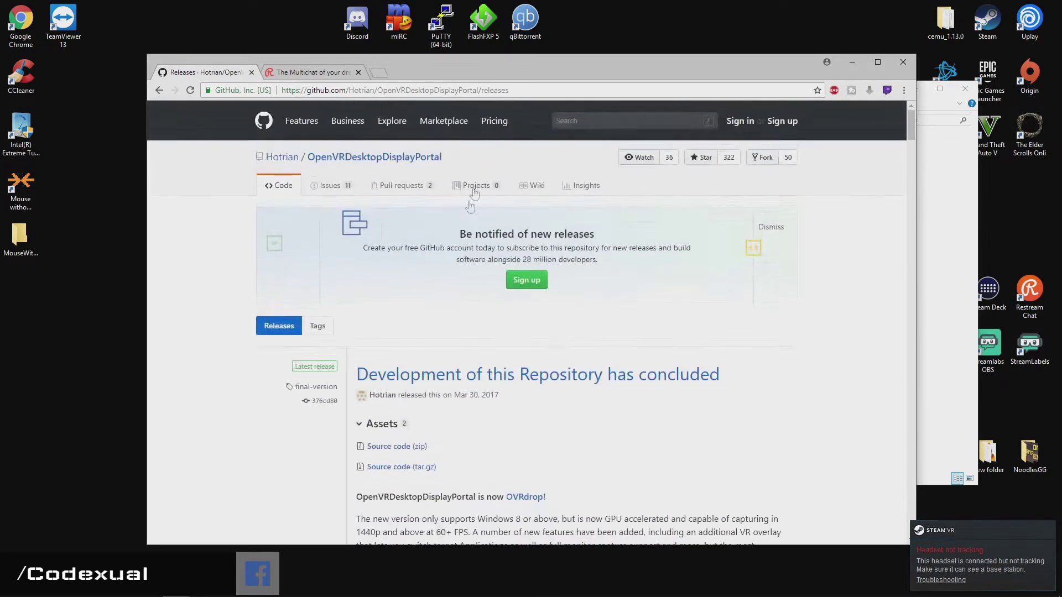
scroll(415, 293, down, 2)
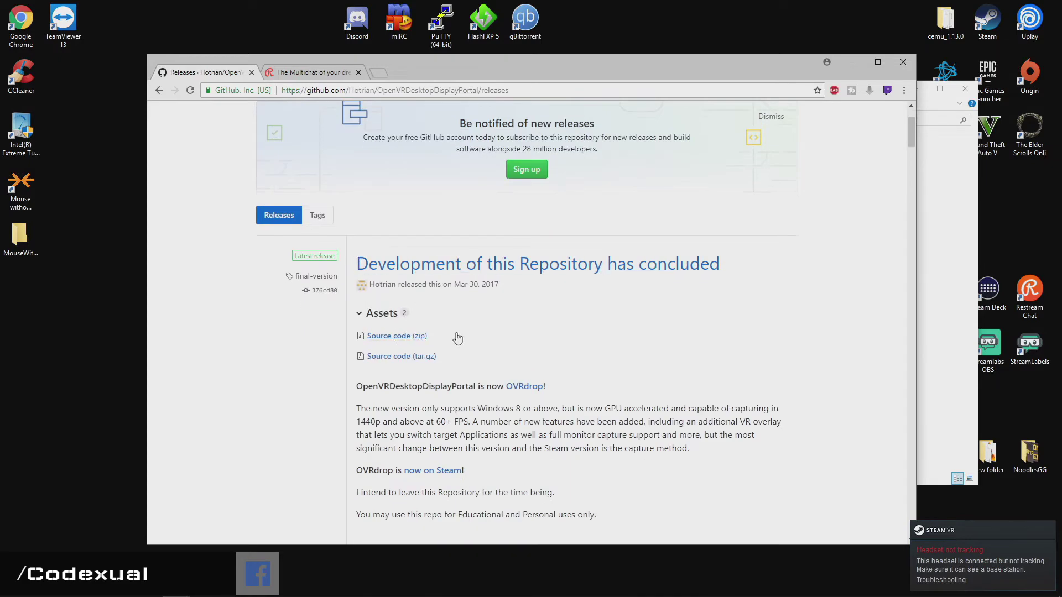
drag(387, 336, 669, 339)
scroll(669, 339, down, 5)
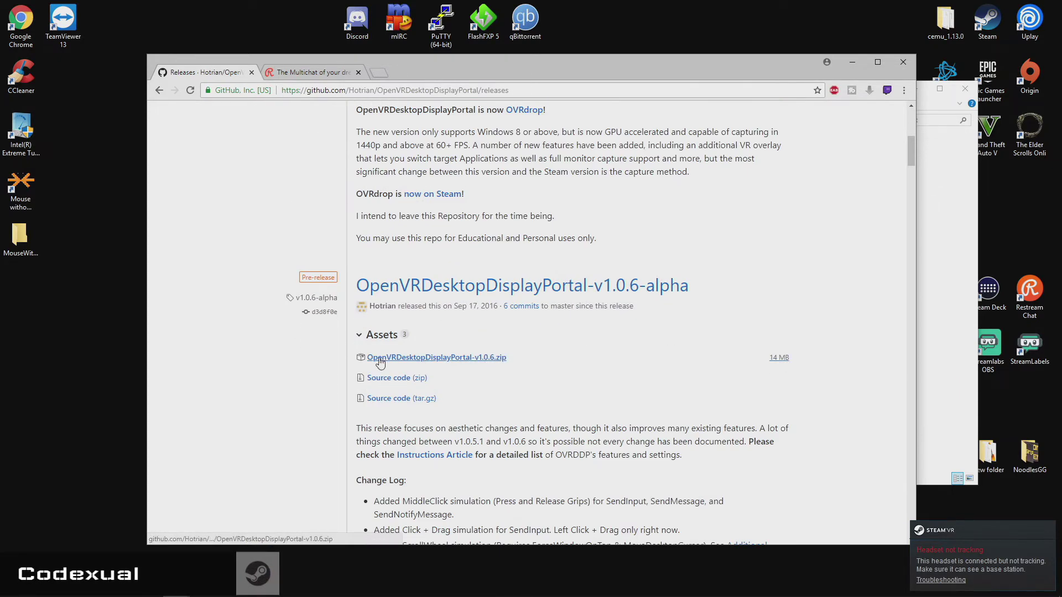
drag(426, 361, 827, 278)
- Bring up the Chat folder holding the OpenVRDesktopDisplayPortal exe and deselect the exe
drag(483, 76, 370, 76)
key(alt+Tab)
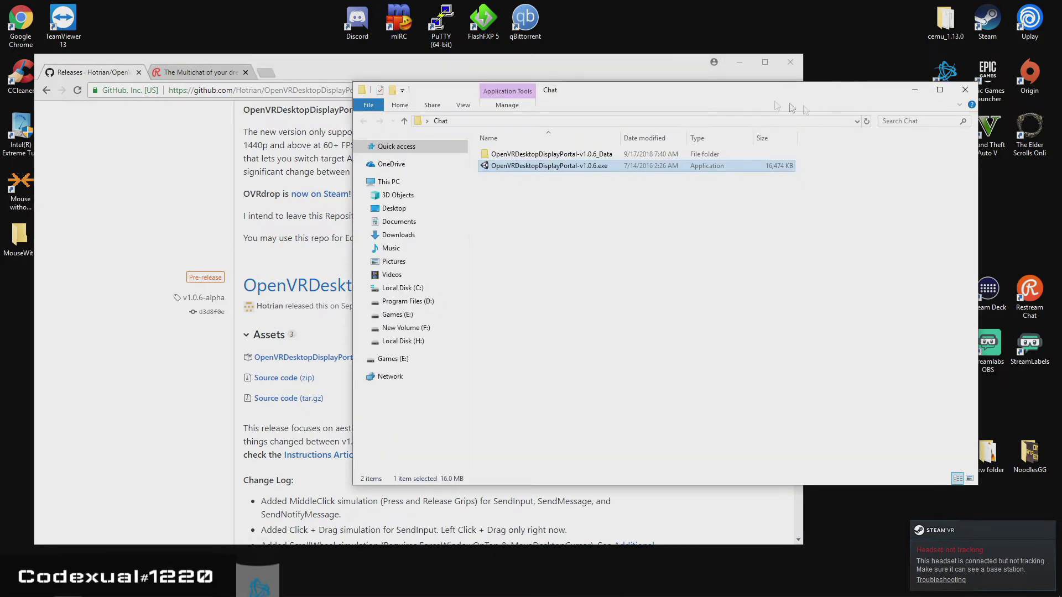
mouse_move(770, 273)
mouse_down()
mouse_move(478, 147)
mouse_move(588, 213)
mouse_move(785, 221)
mouse_up()
- Return to the Restream Chat page, highlight the Chat 1.0 feature list and enlarge the window
click(178, 394)
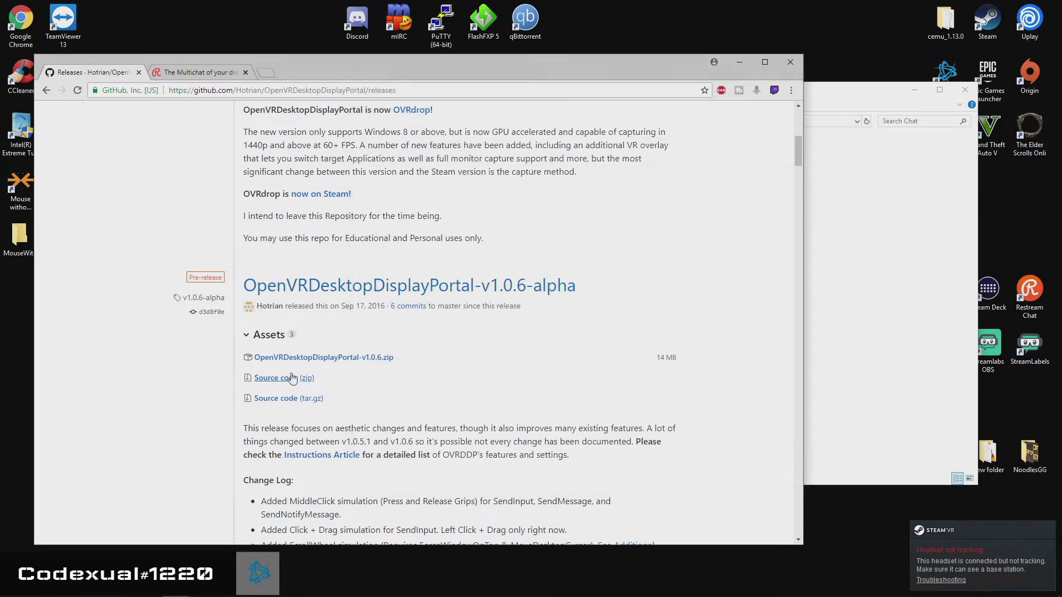
click(178, 76)
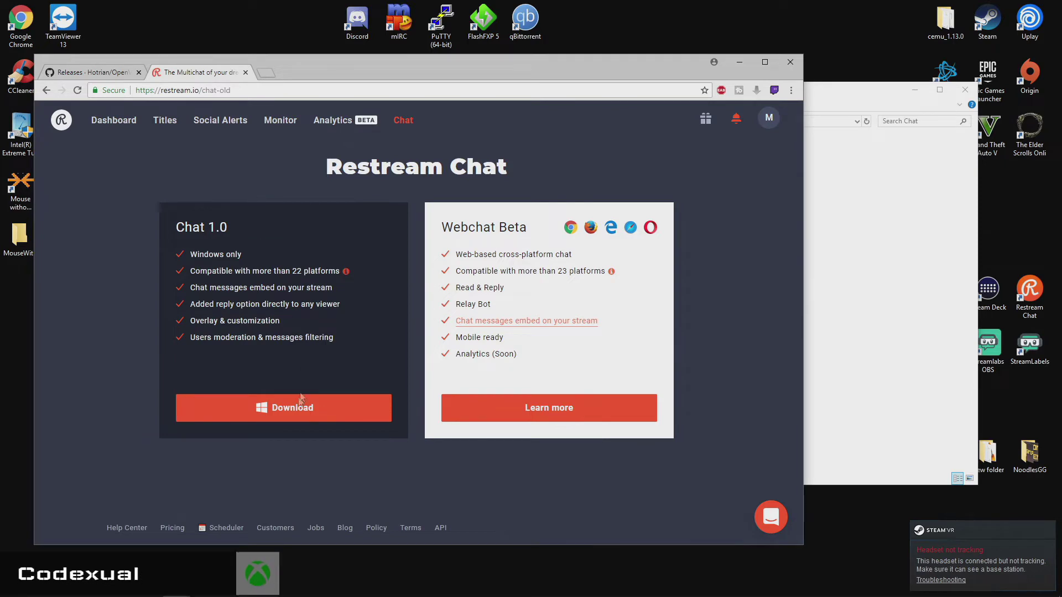
mouse_move(165, 222)
mouse_down()
mouse_move(366, 358)
mouse_move(394, 399)
mouse_up()
drag(370, 54, 370, 28)
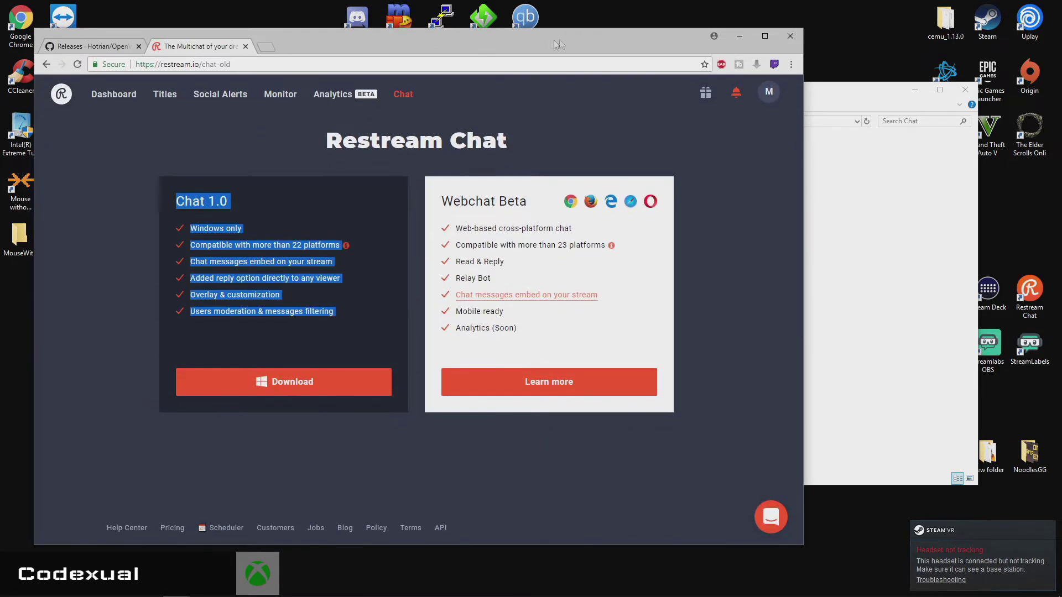
- Search Windows for 're' and launch the Restream Chat desktop app
key(super)
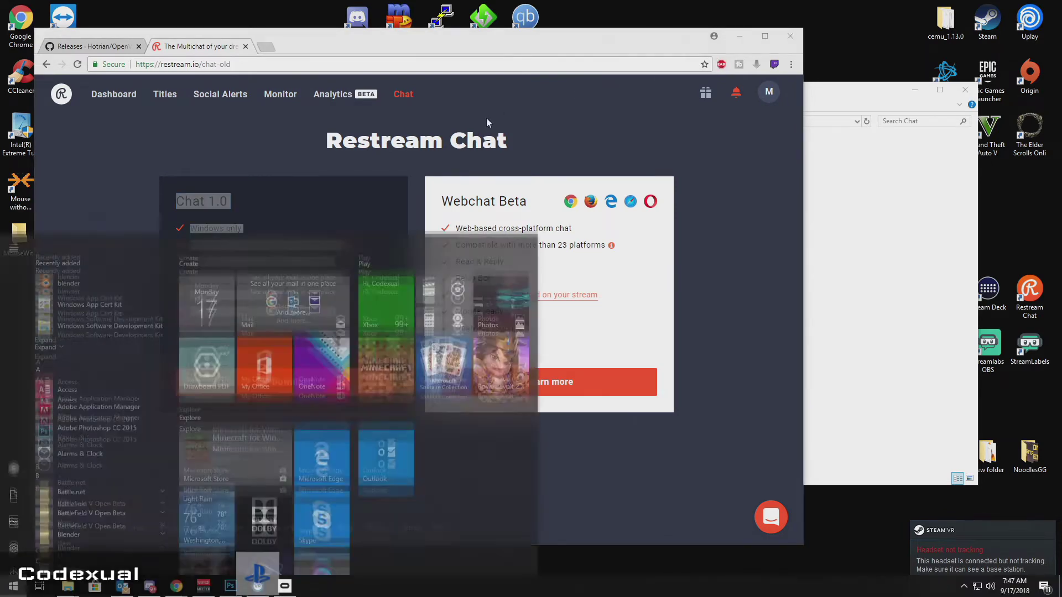
text(re)
key(Return)
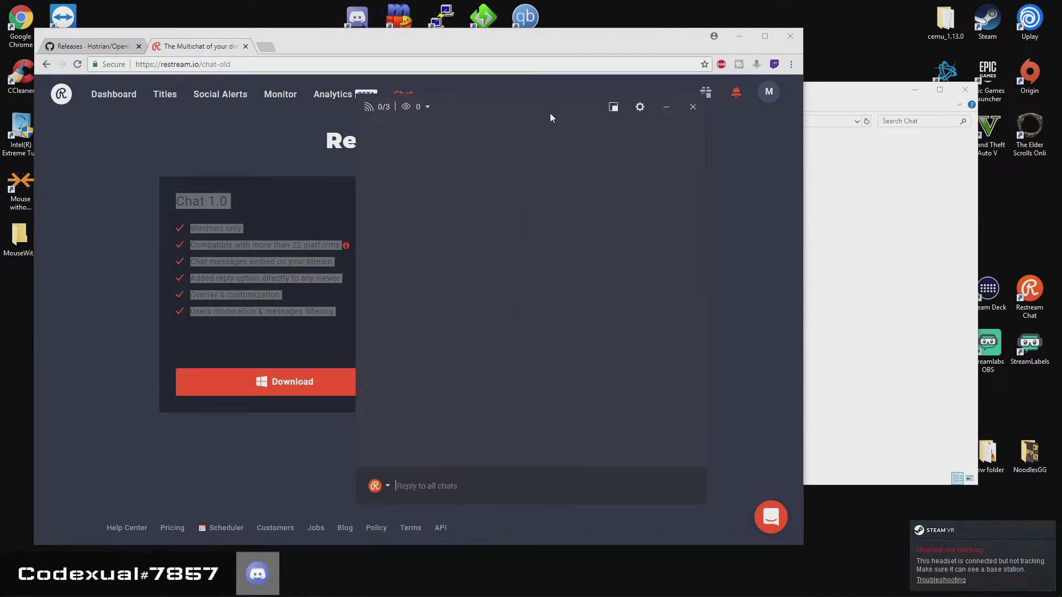
- Position the Restream Chat window toward the left side of the screen and minimize Chrome
drag(549, 113, 416, 144)
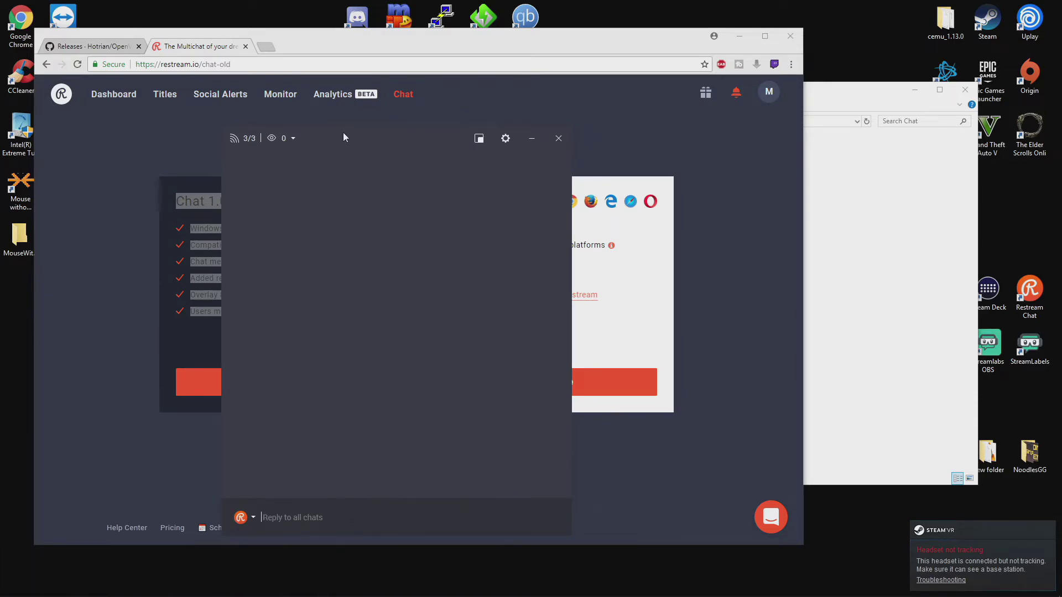
drag(344, 133, 403, 101)
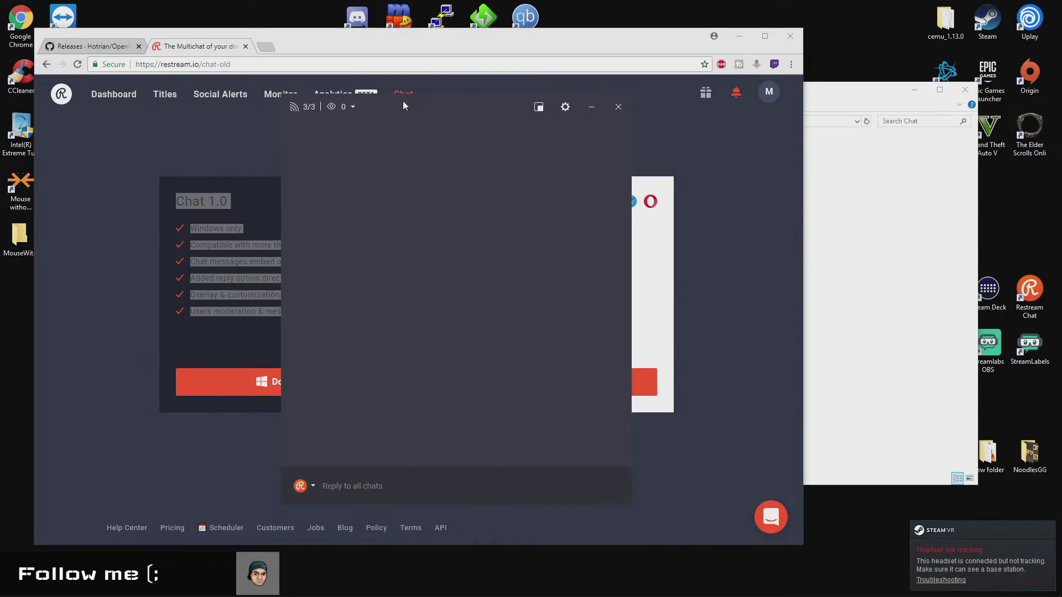
drag(403, 102, 417, 101)
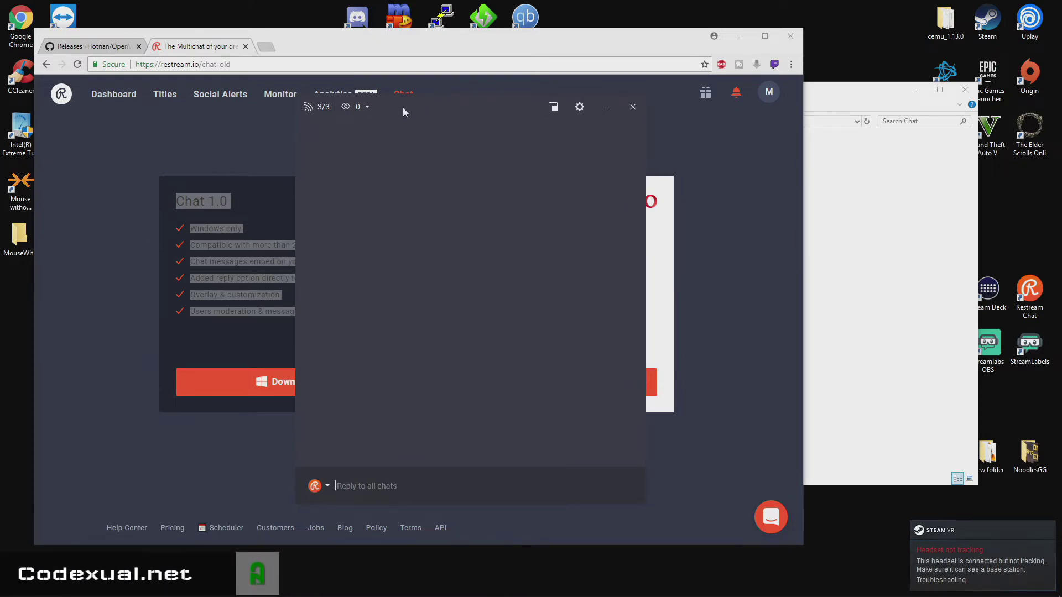
drag(402, 108, 366, 124)
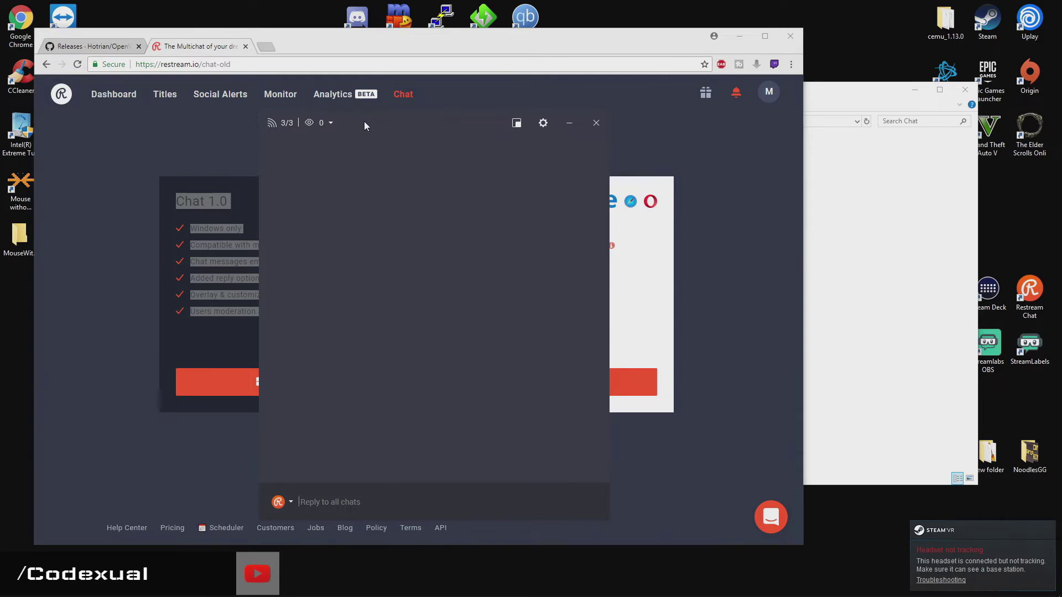
mouse_move(365, 126)
mouse_down()
mouse_move(463, 113)
mouse_move(331, 143)
mouse_move(204, 121)
mouse_move(393, 81)
mouse_move(355, 99)
mouse_move(229, 116)
mouse_up()
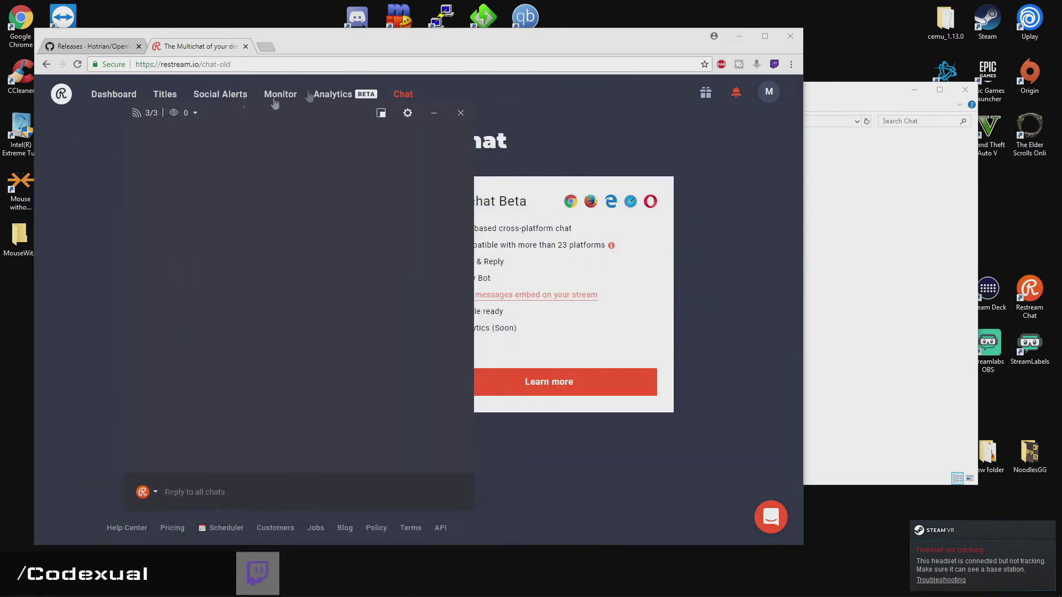
click(745, 38)
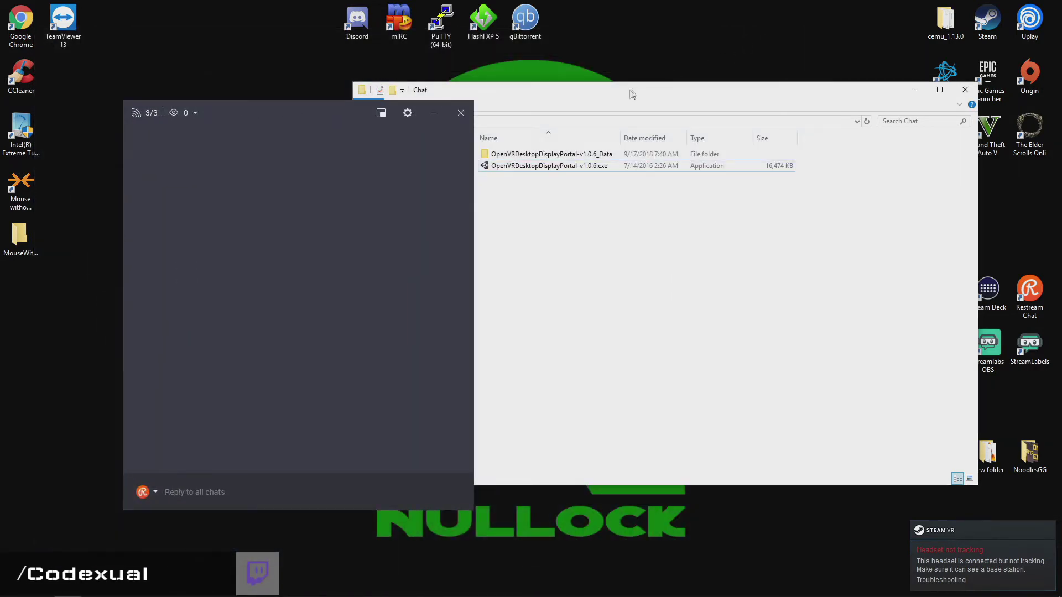
- Launch OpenVRDesktopDisplayPortal-v1.0.6.exe and place its window right beside the chat window
double_click(630, 150)
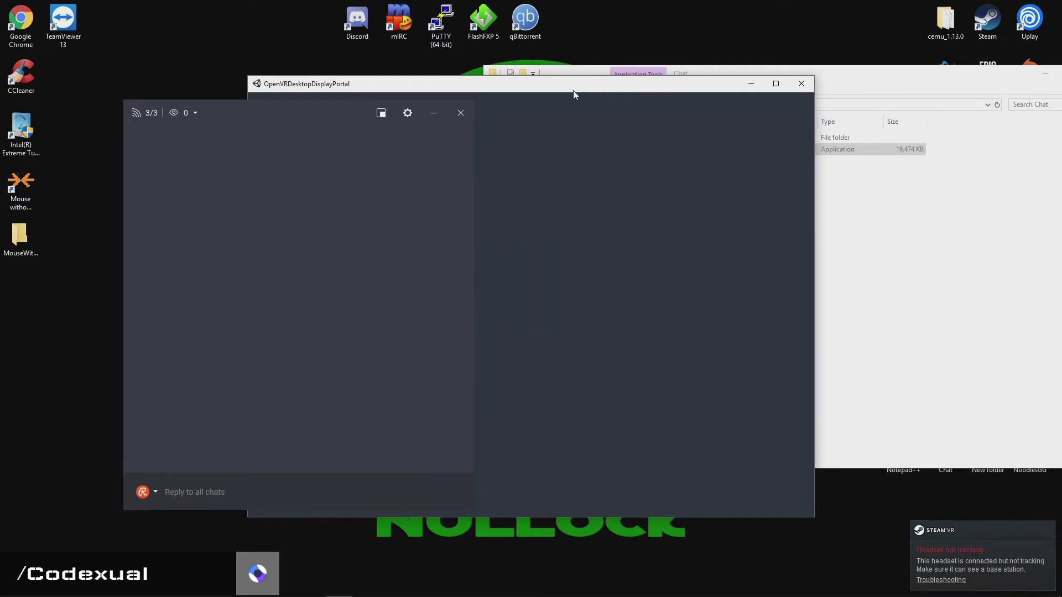
drag(573, 90, 803, 81)
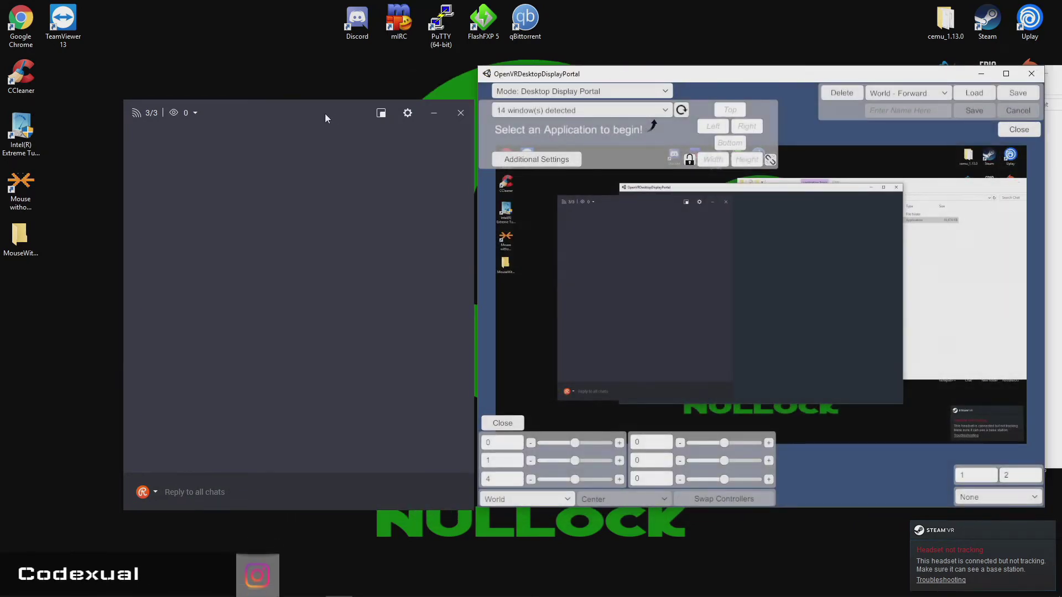
drag(319, 116, 220, 107)
mouse_move(520, 79)
mouse_down()
mouse_move(435, 79)
mouse_move(440, 71)
mouse_up()
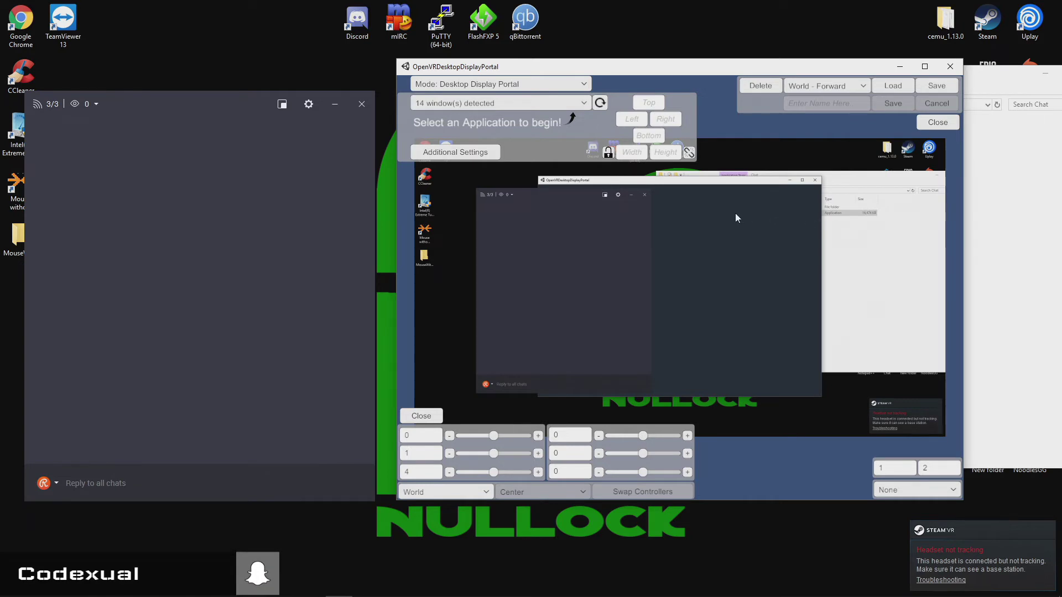
- Switch the overlay attachment from World to LeftController, leaving the offset at Center
click(429, 494)
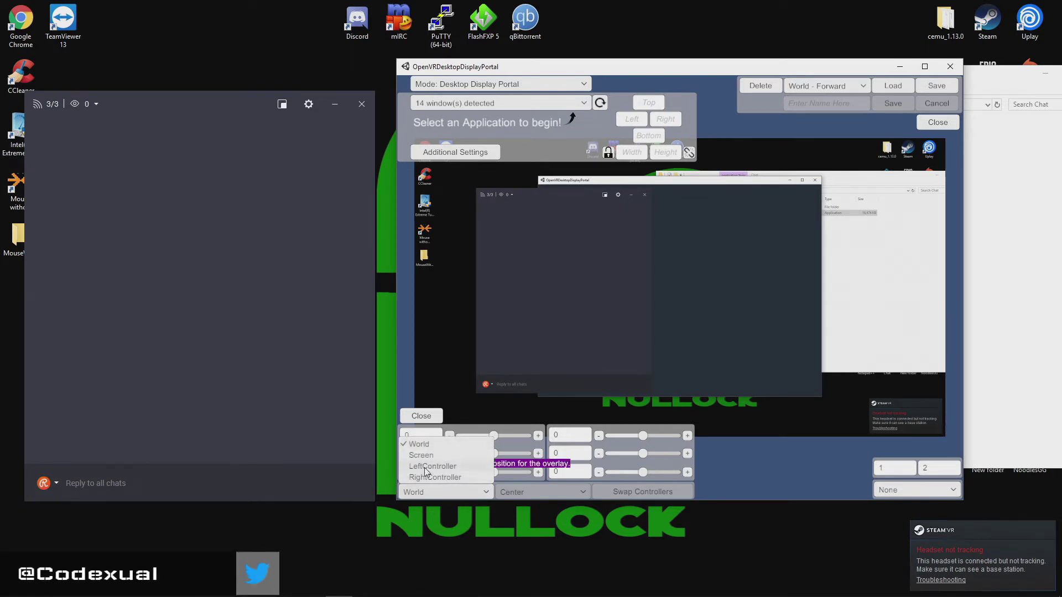
click(426, 470)
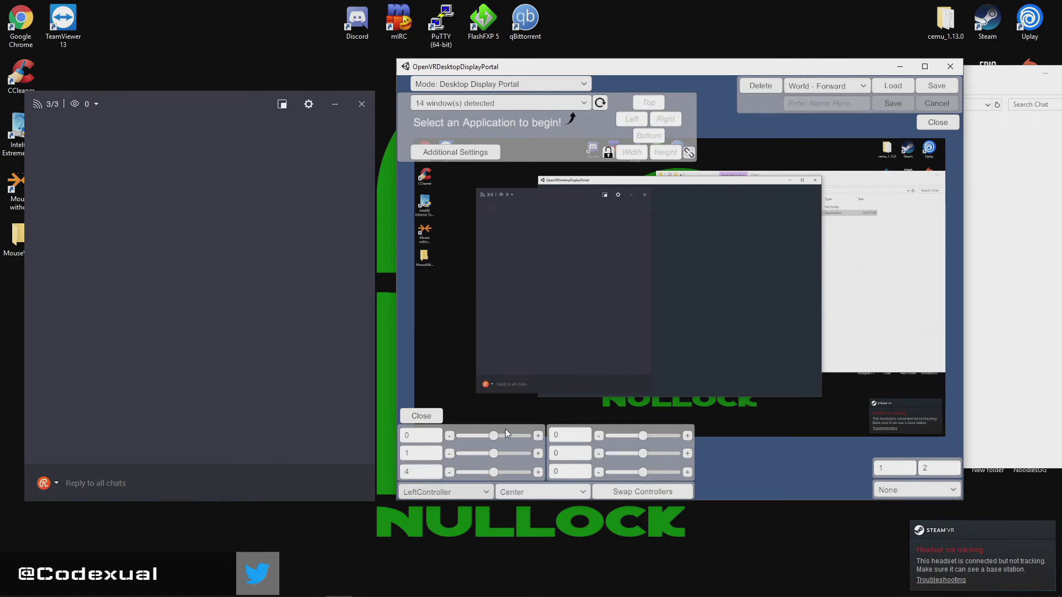
click(533, 493)
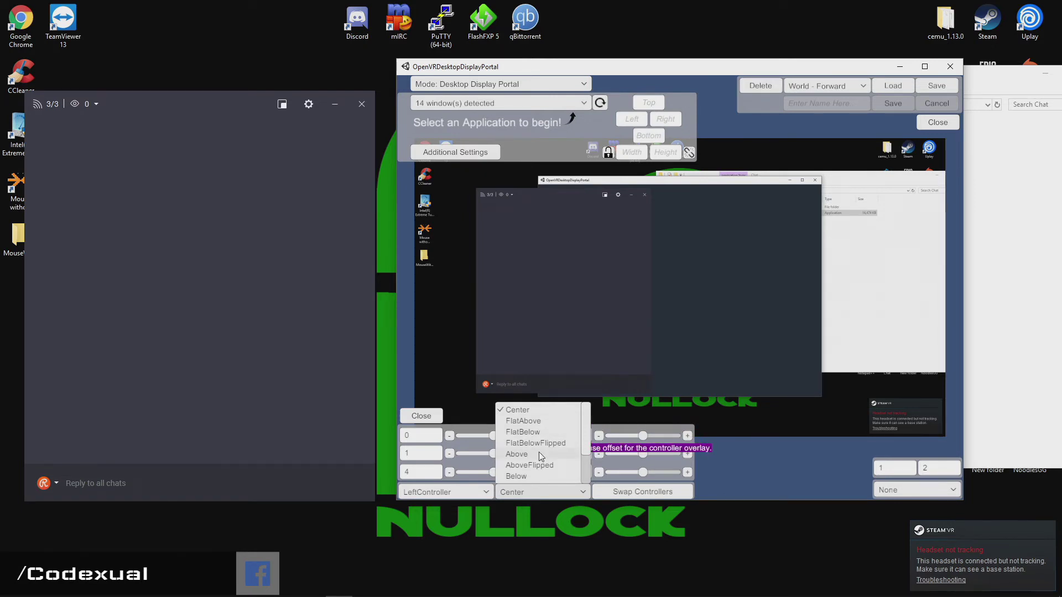
click(446, 490)
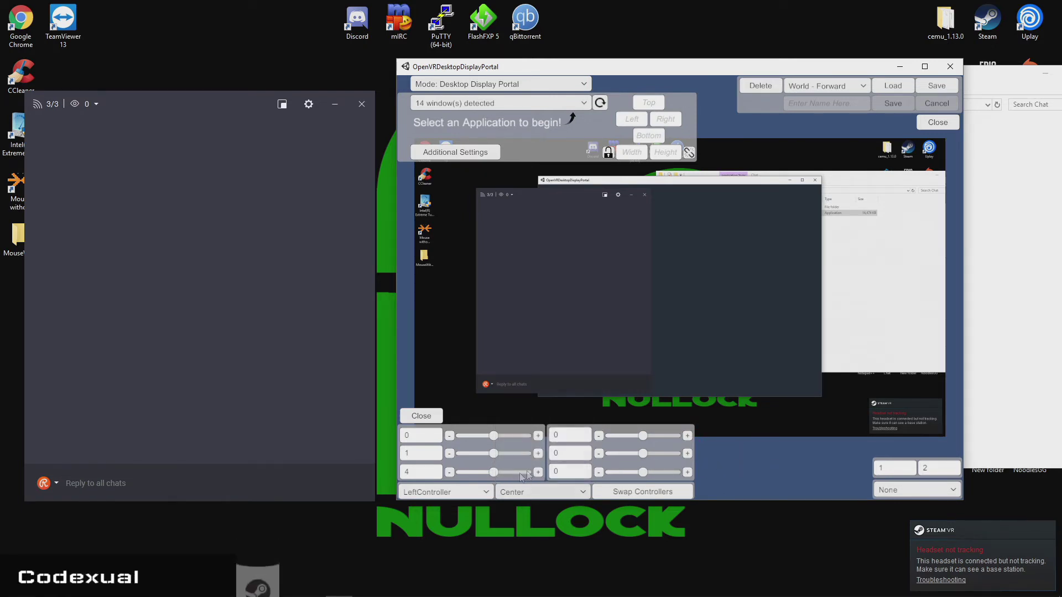
click(445, 491)
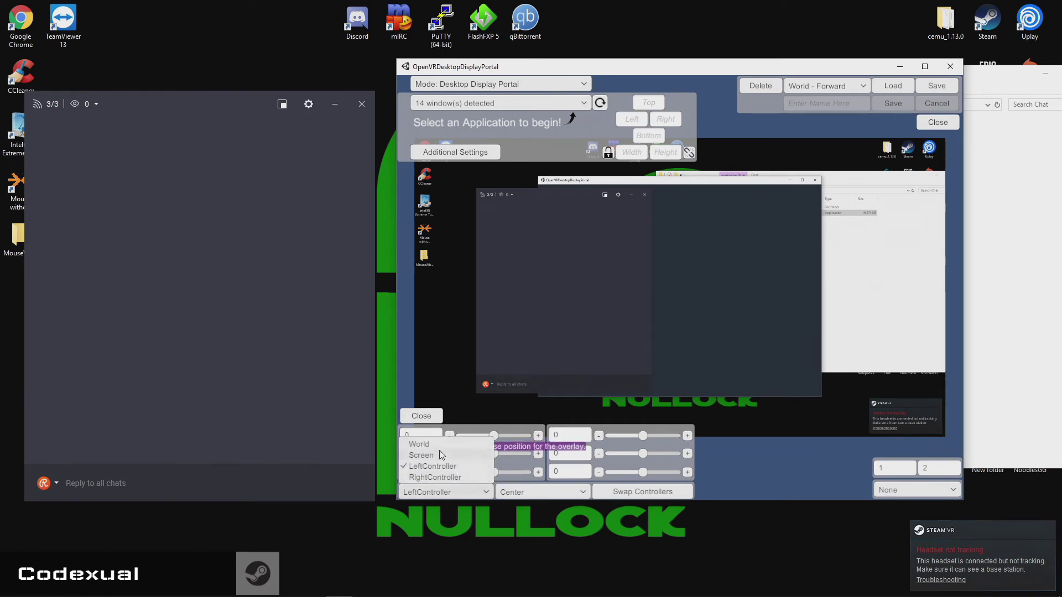
click(750, 477)
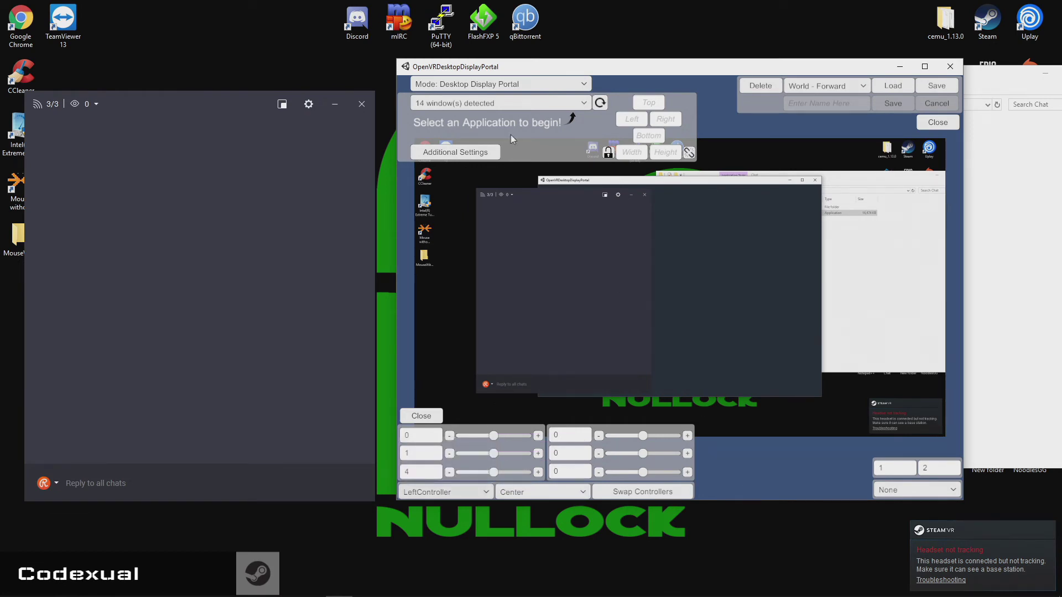
mouse_move(214, 111)
mouse_down()
mouse_move(261, 55)
mouse_move(210, 76)
mouse_up()
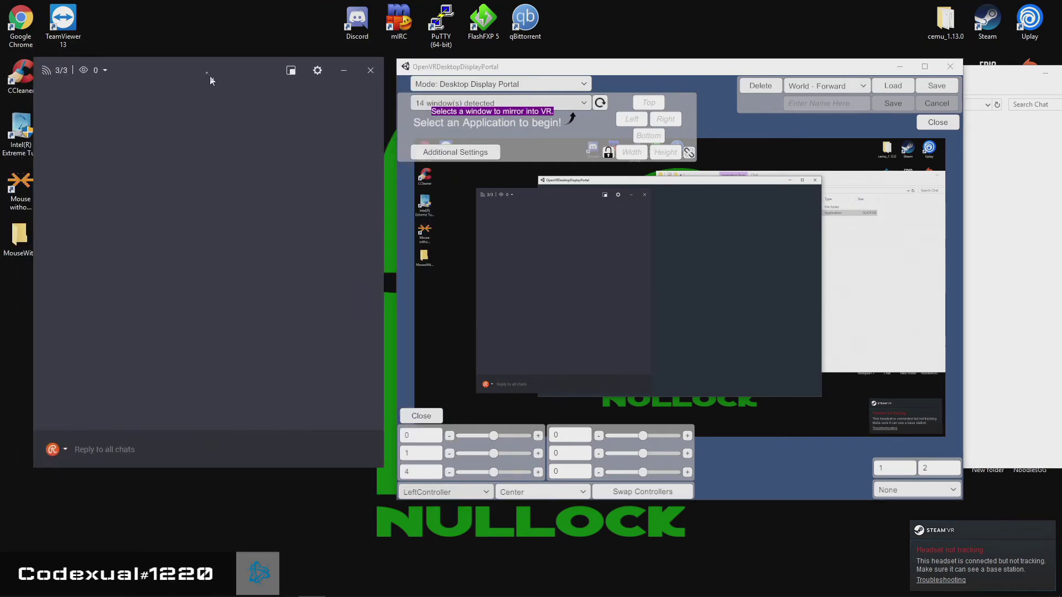
- Select the Chat window in the portal's window list to mirror it into VR
click(475, 103)
click(475, 103)
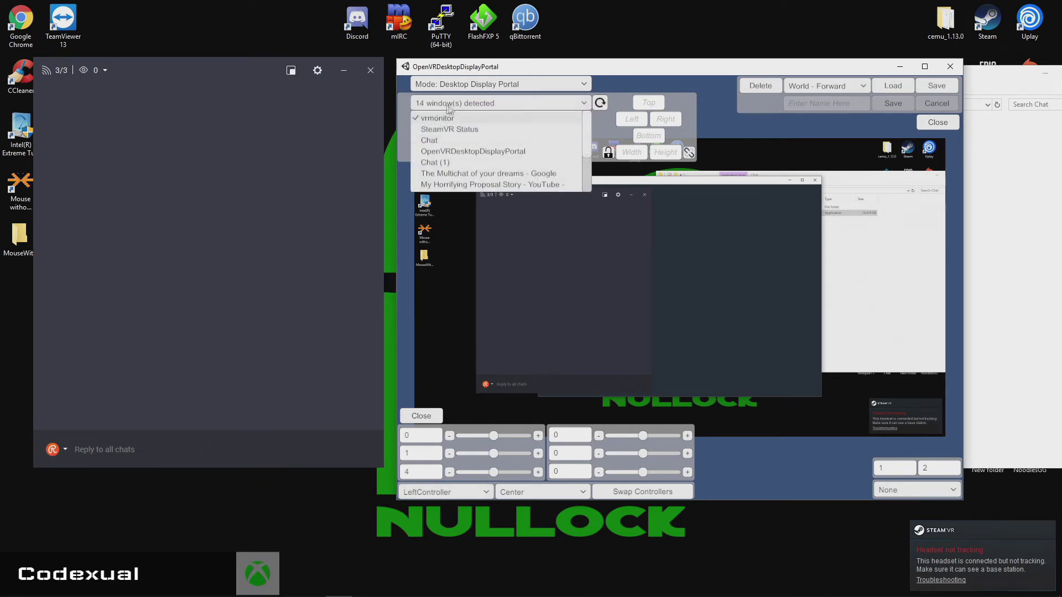
click(428, 141)
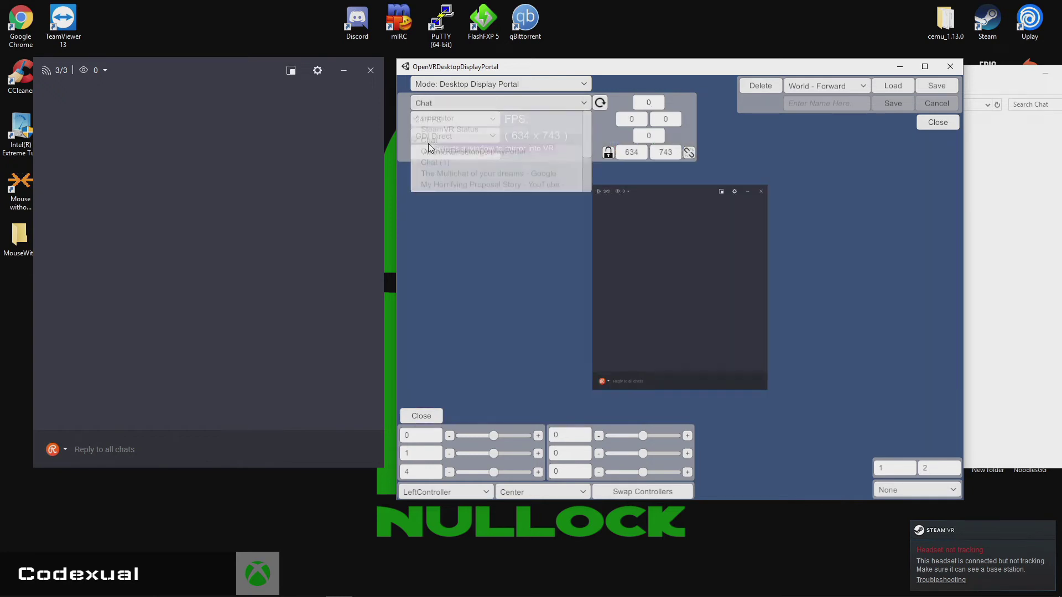
- Send the message 'test' from Restream Chat's reply box
click(156, 448)
text(test)
key(Return)
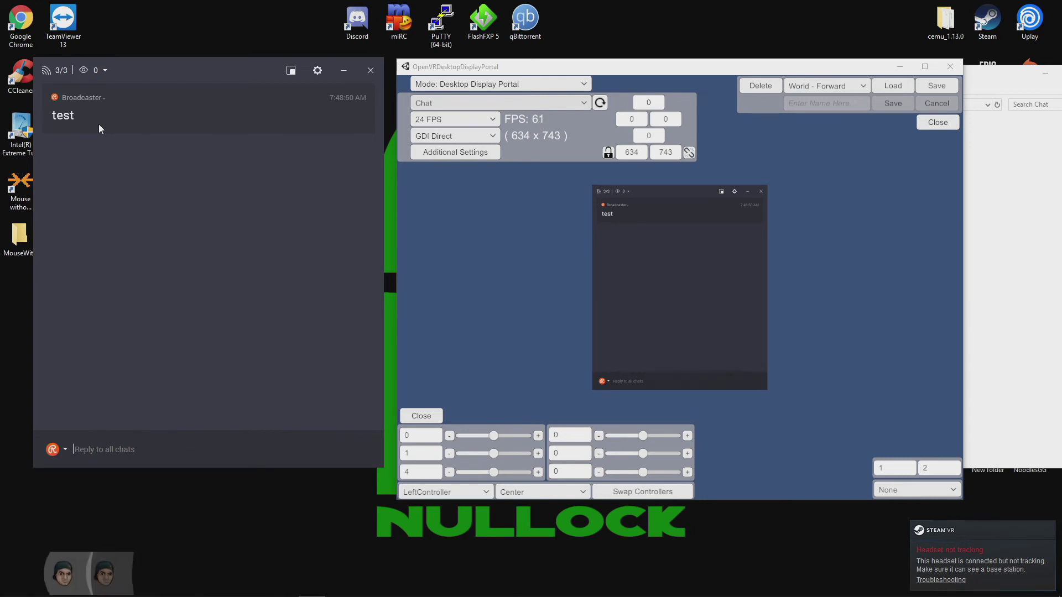
click(102, 76)
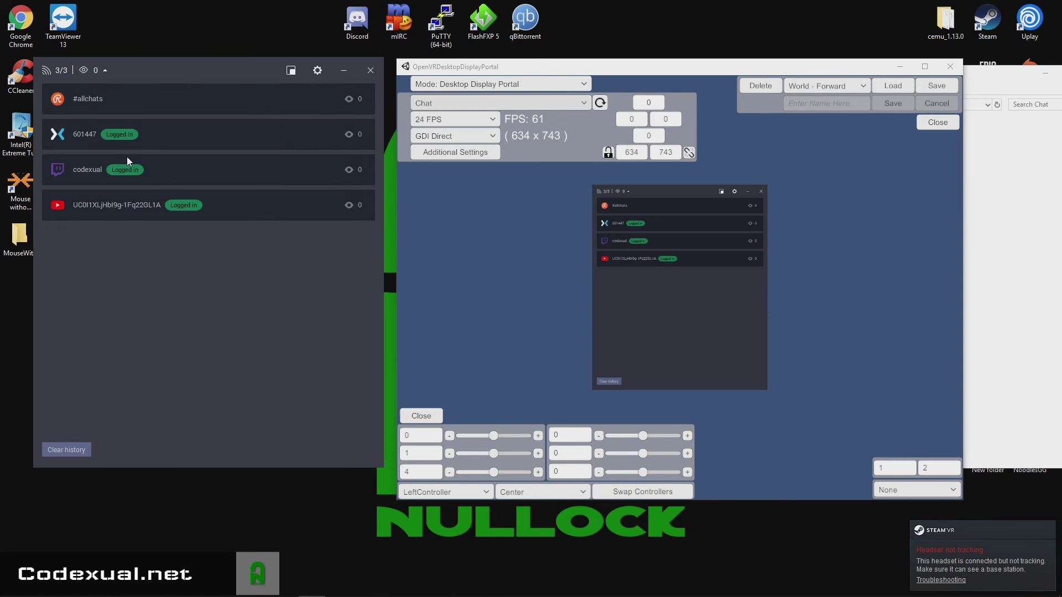
click(104, 70)
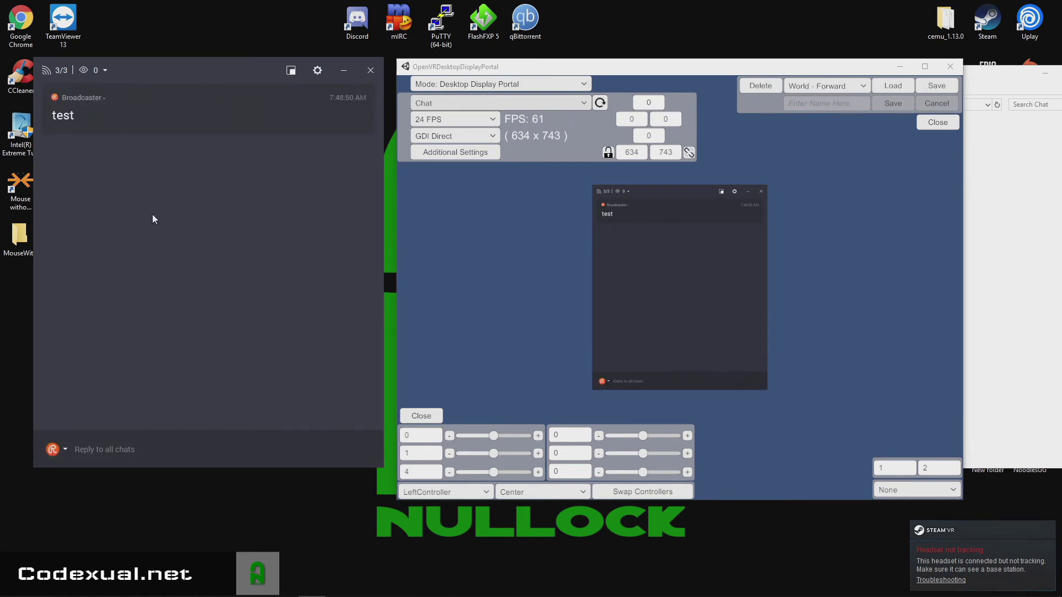